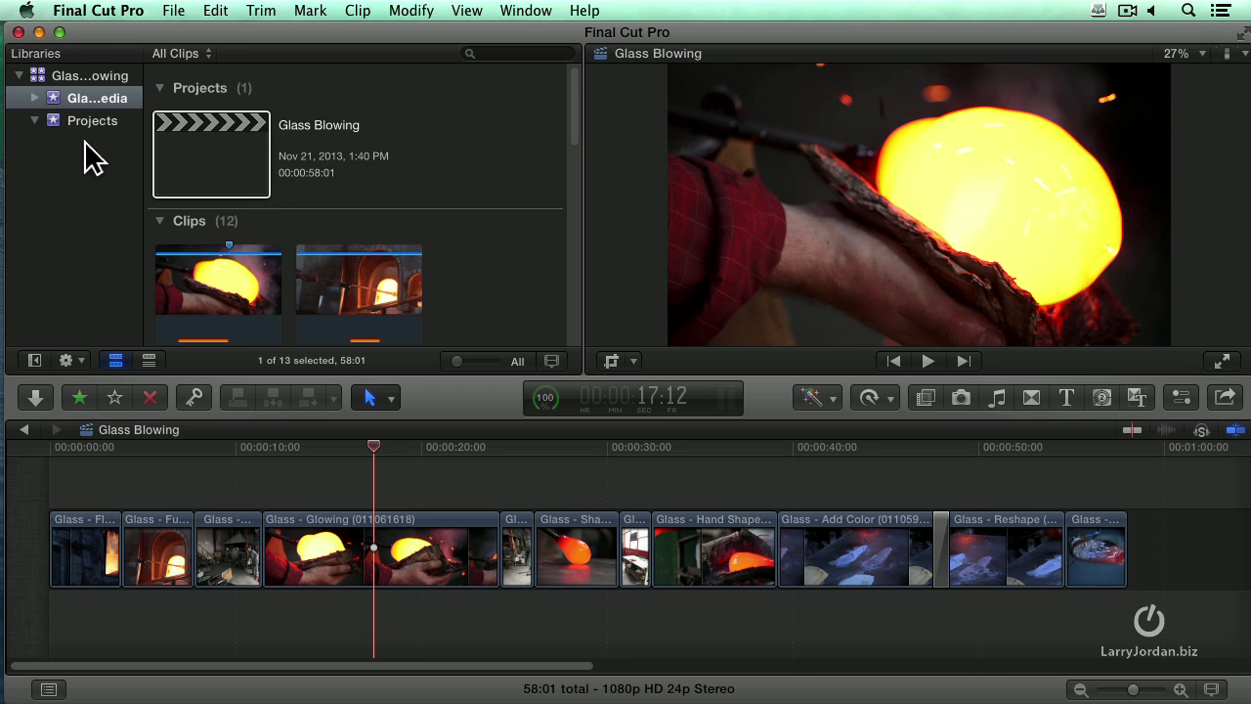
- Widen the Libraries sidebar so full names show, selecting Glass Blowing Media
click(148, 200)
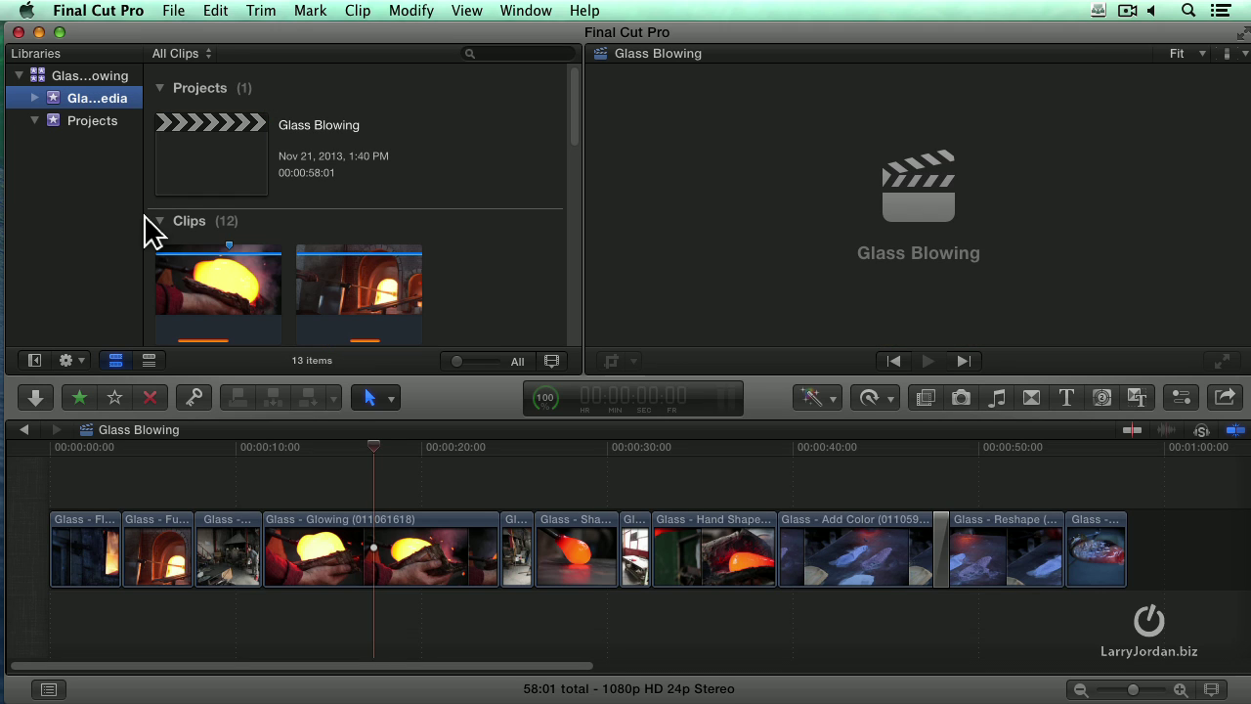
drag(144, 245, 240, 245)
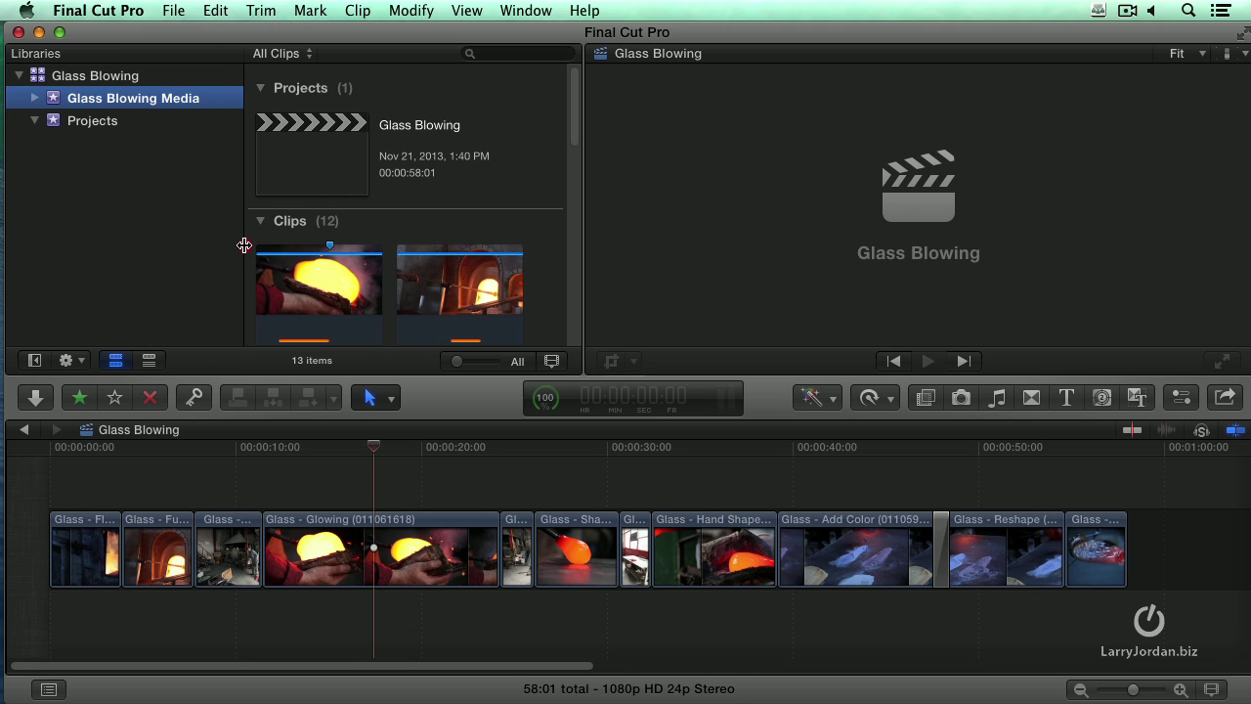
click(86, 75)
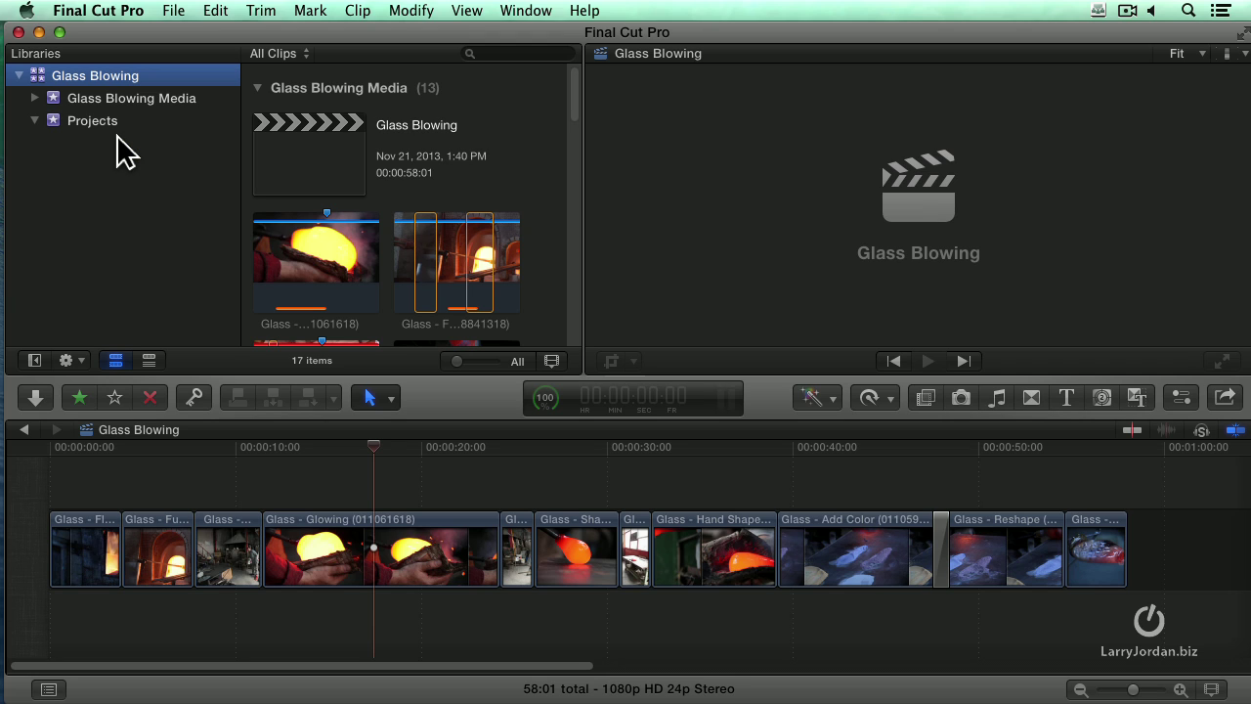
click(75, 98)
- Switch between Glass Blowing Media and Projects, ending on the four project snapshots
click(82, 120)
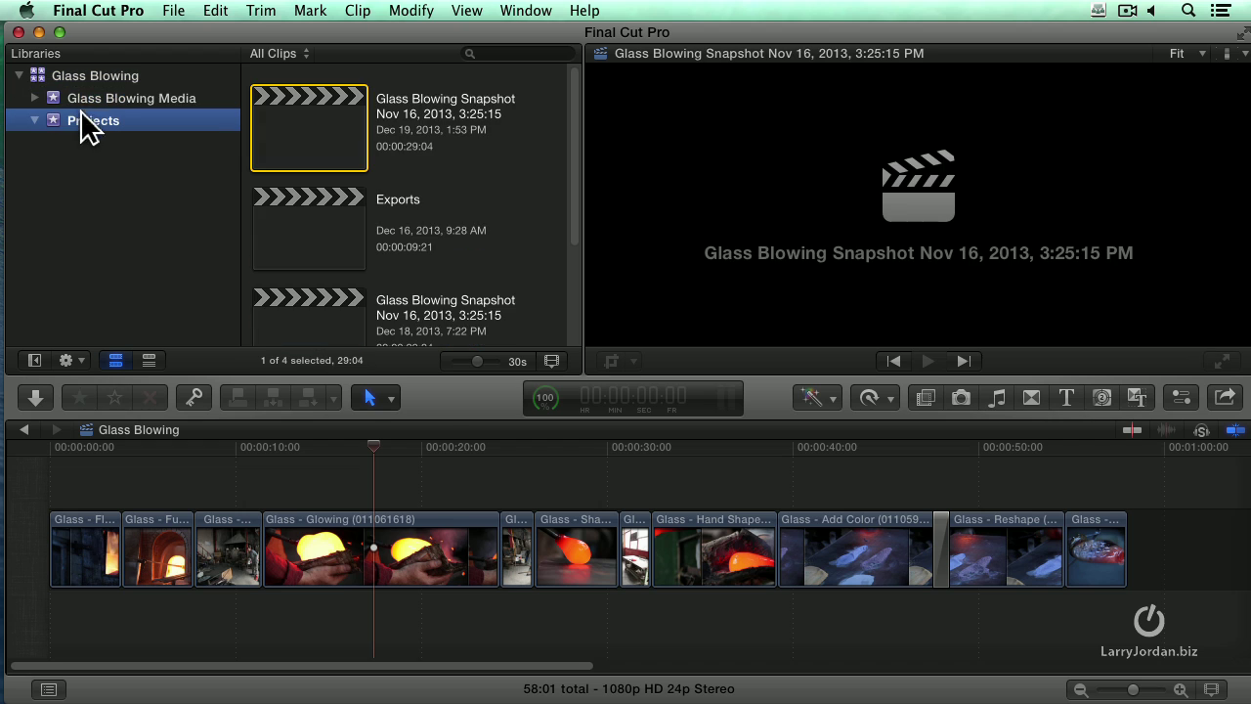
click(82, 98)
click(94, 121)
click(104, 101)
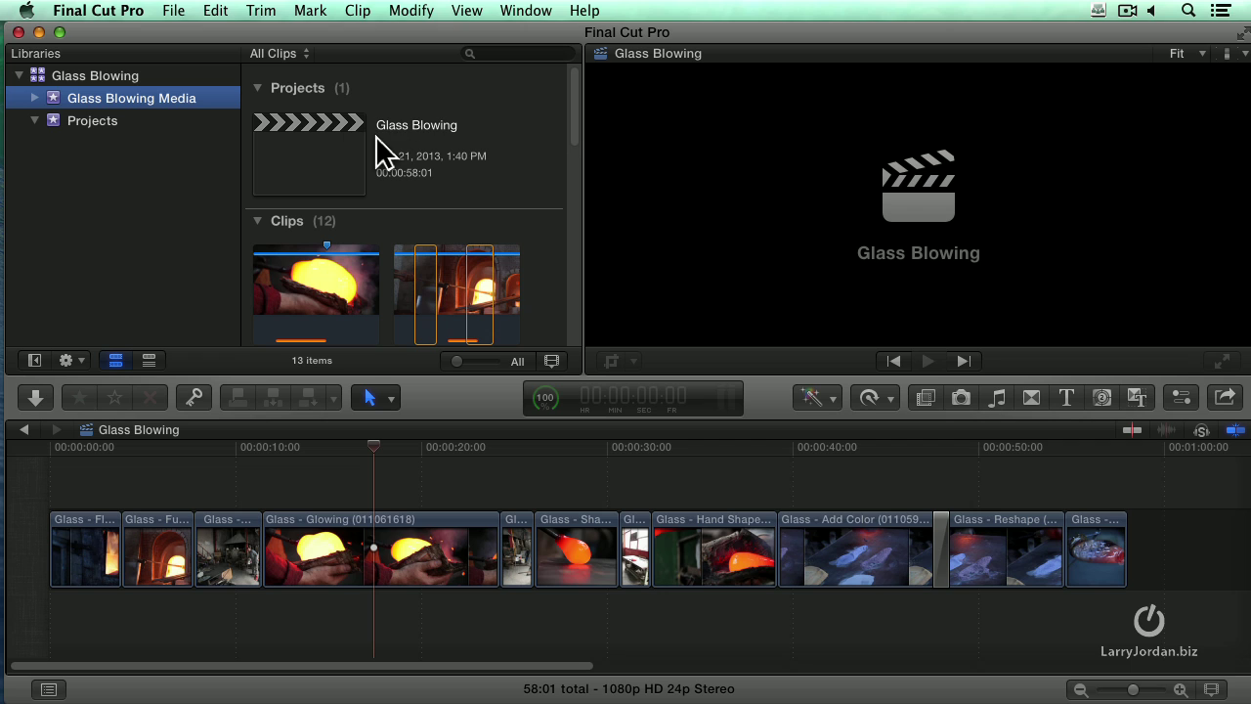
click(76, 123)
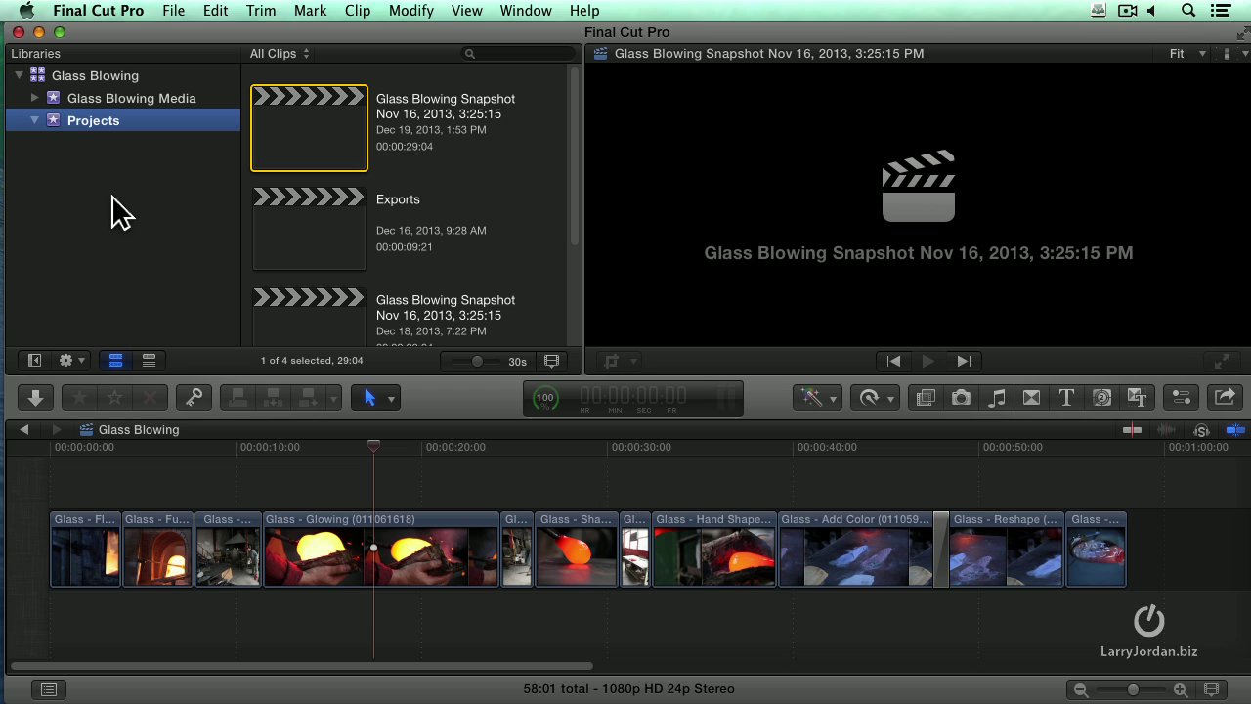
- Select the Glass Blowing library to list its thirteen Glass Blowing Media items
click(82, 75)
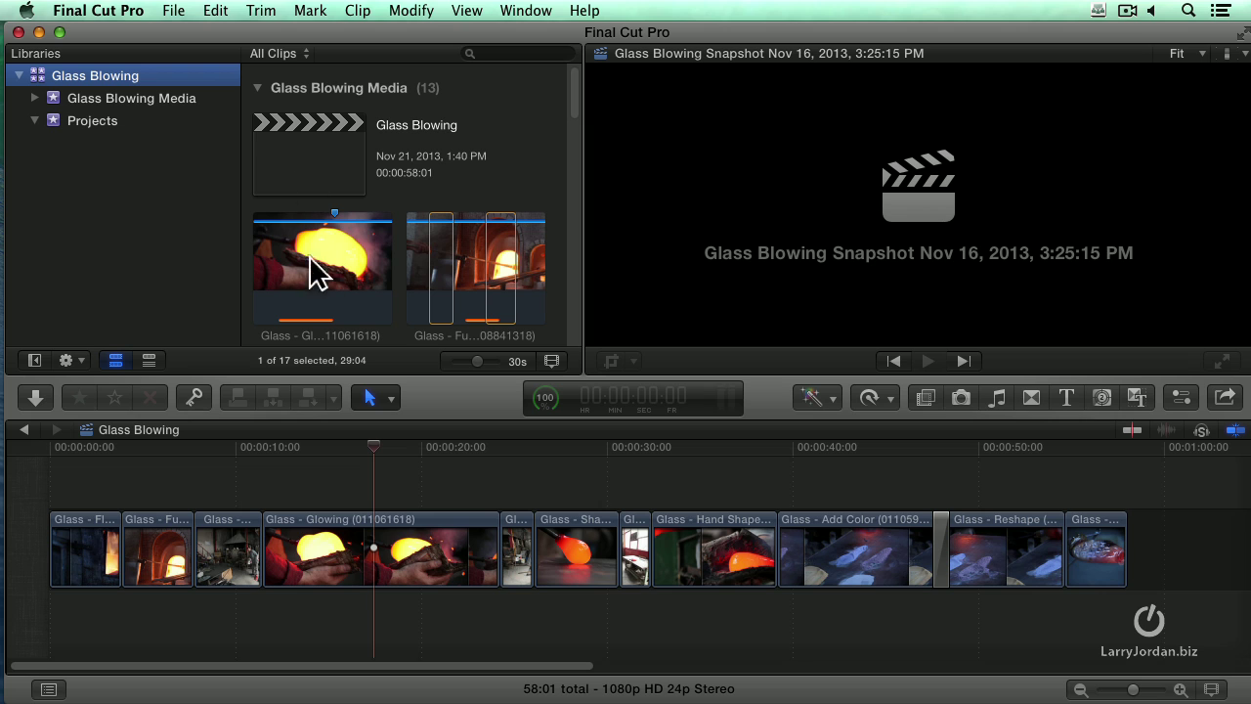
- Select the Glass - Glowing clip, then hide the Libraries list and the clip browser
click(396, 552)
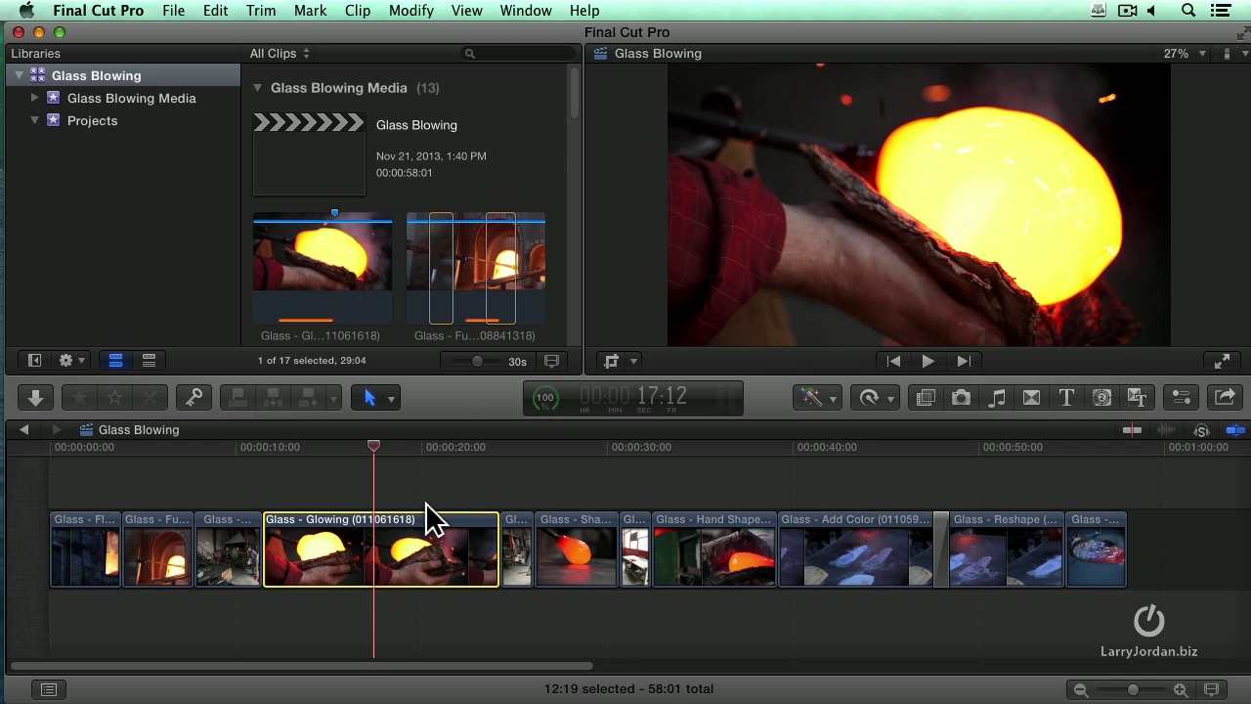
click(528, 11)
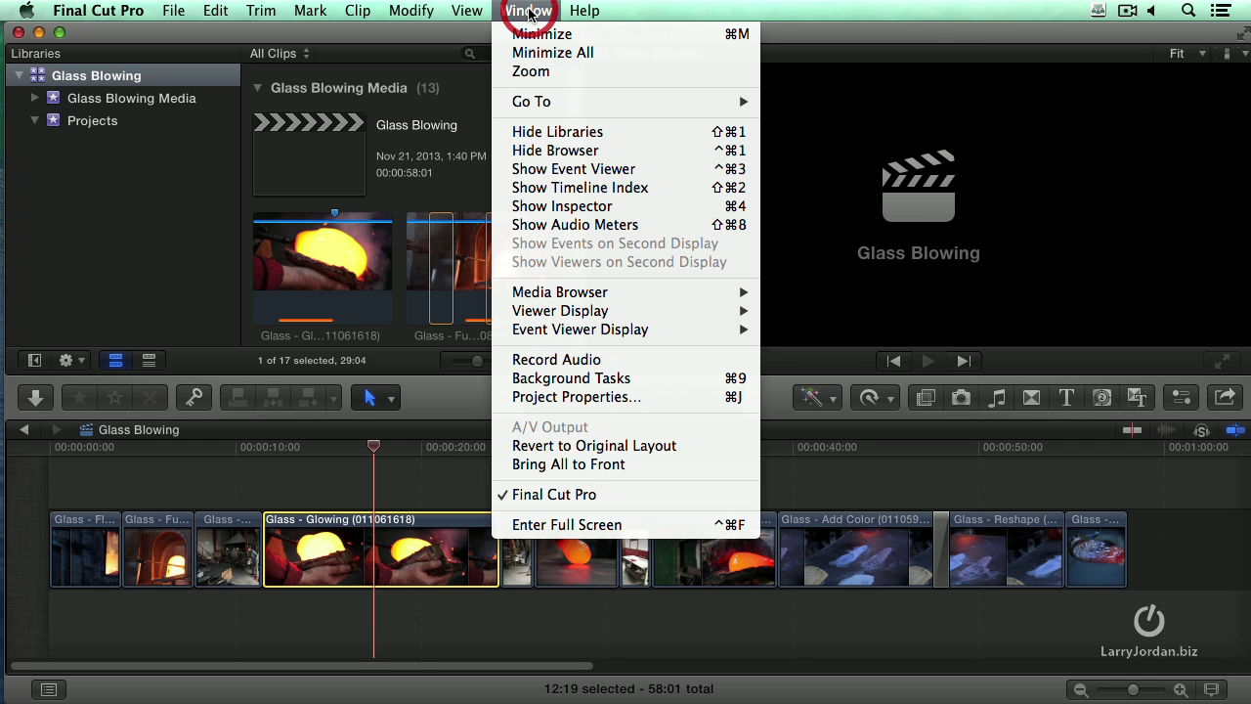
click(615, 135)
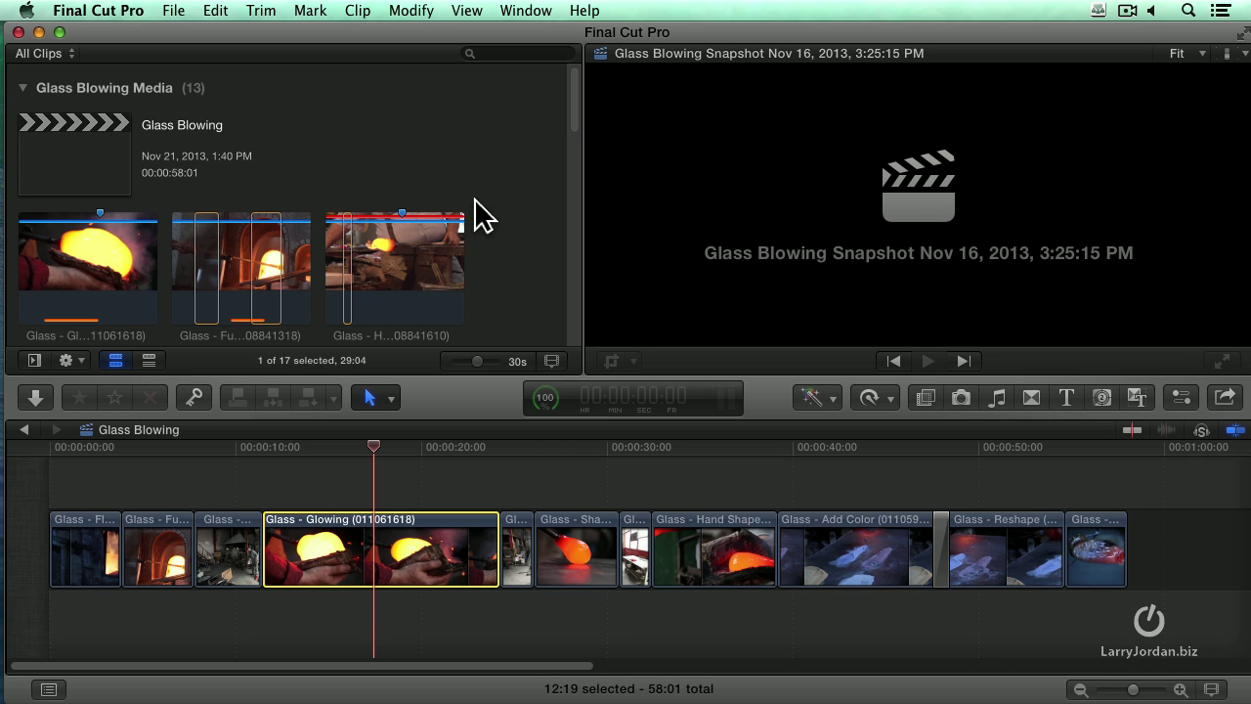
click(33, 362)
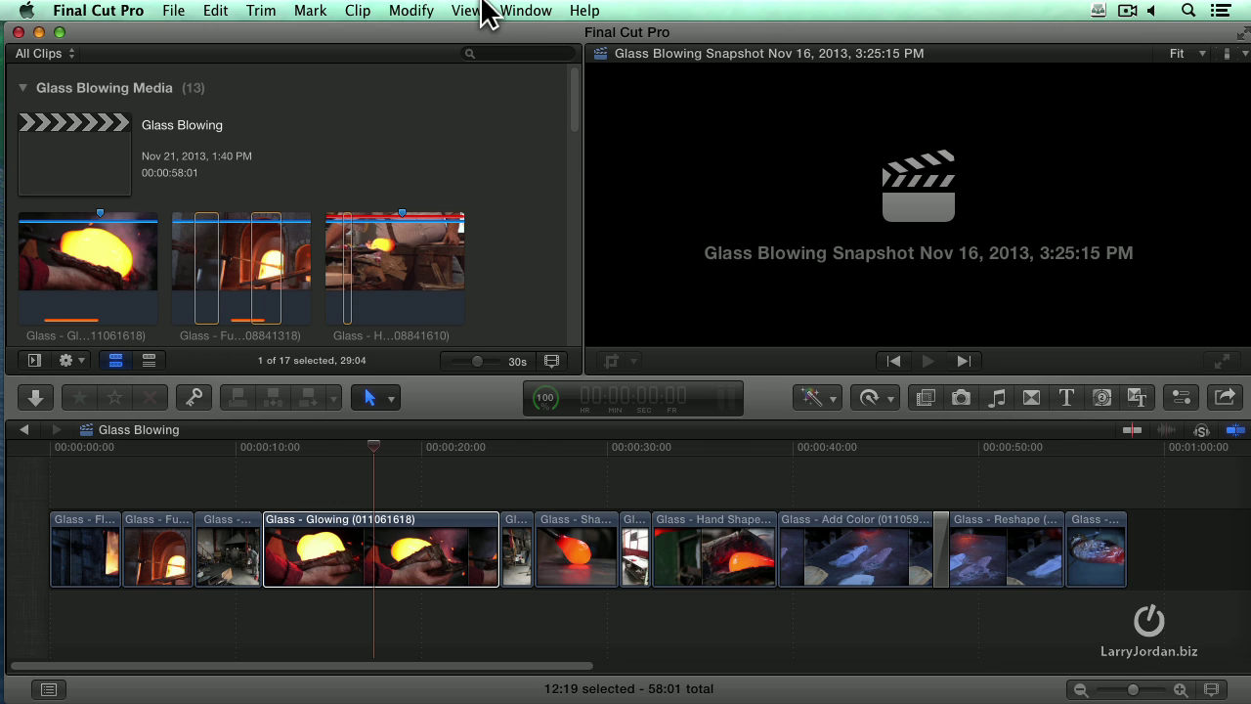
click(518, 12)
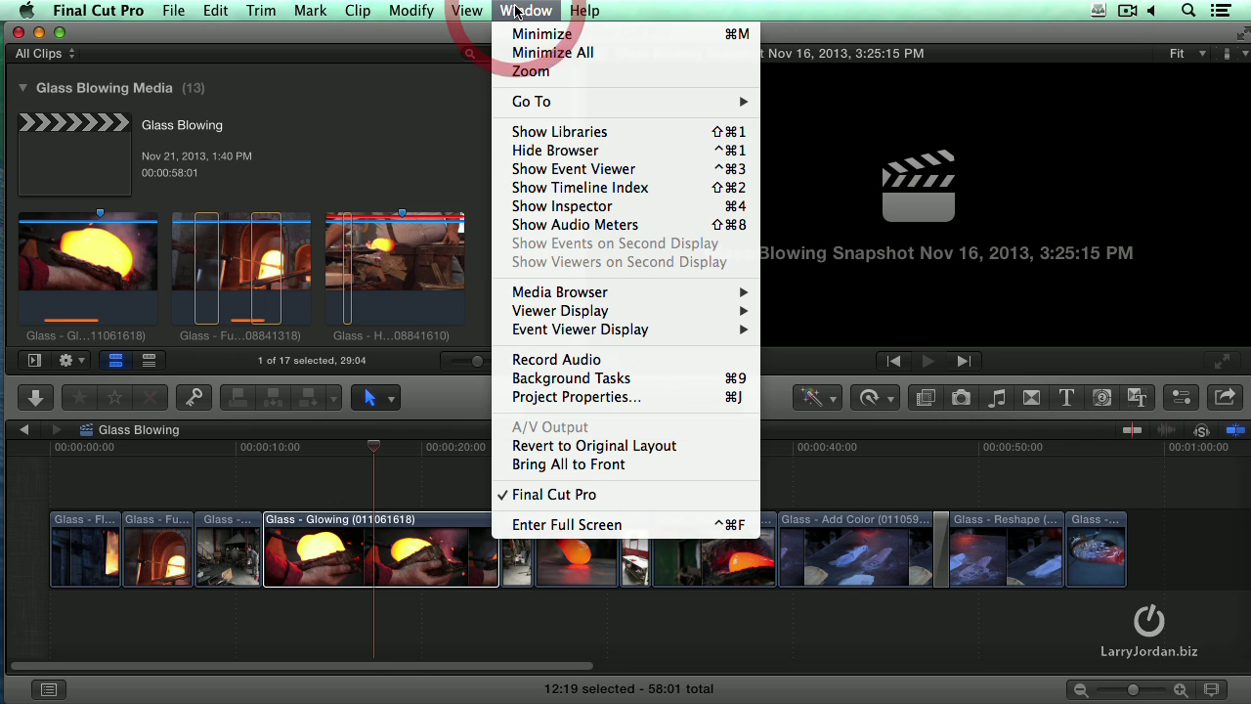
click(592, 151)
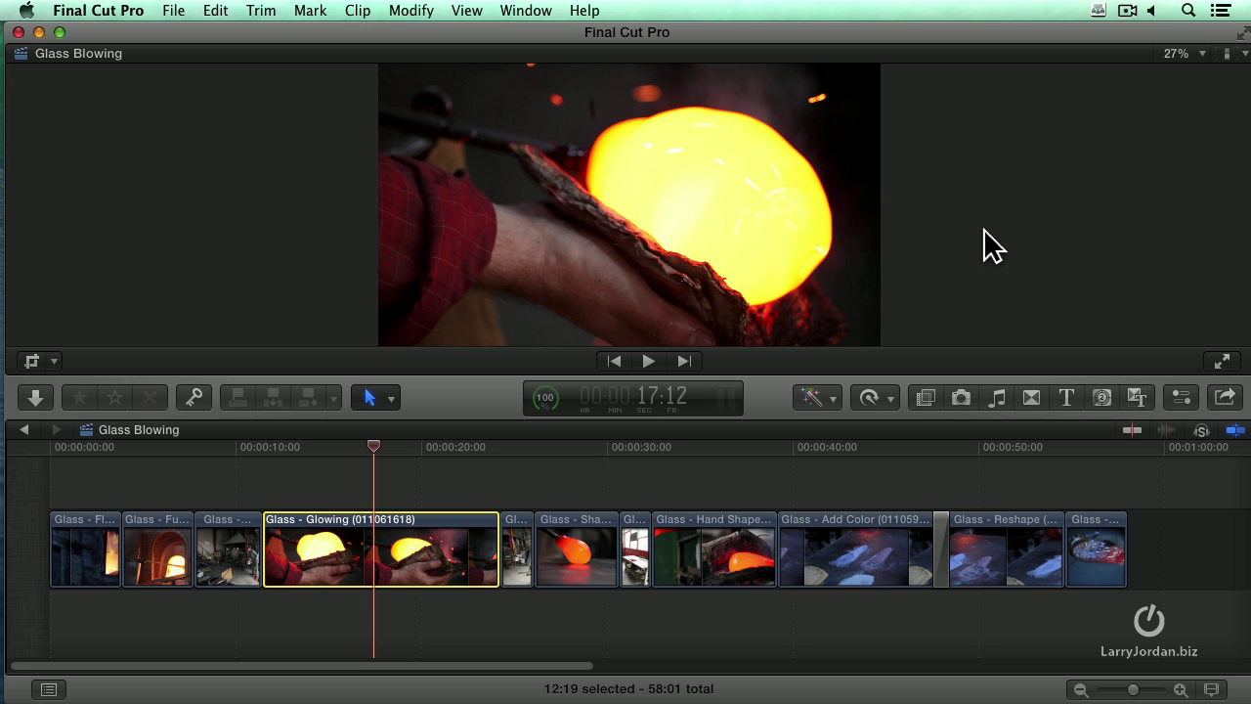
click(1182, 397)
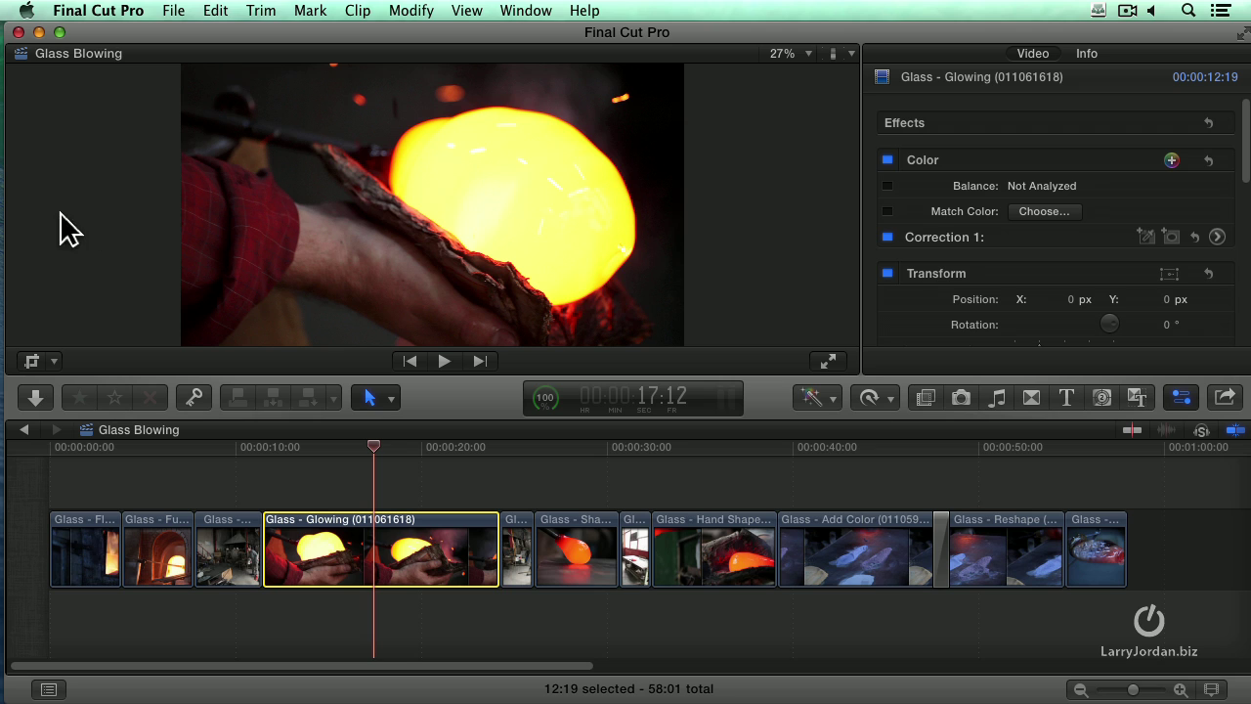
click(69, 227)
key(super+7)
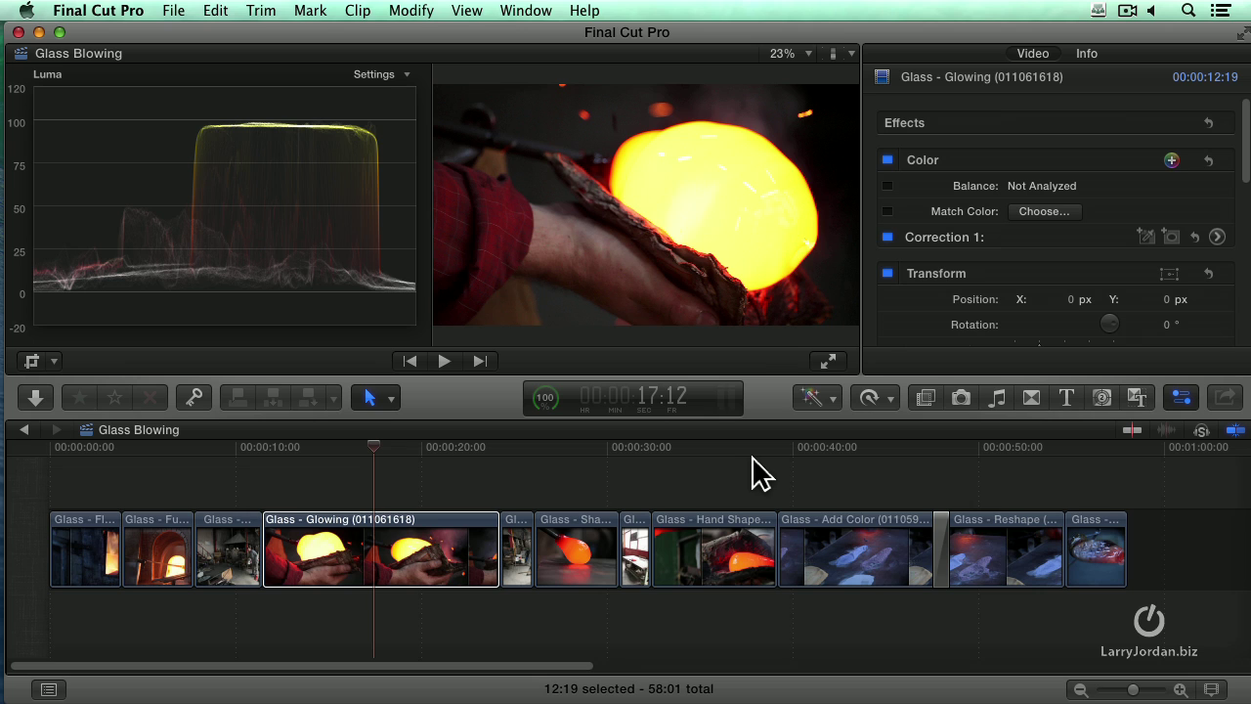
key(super+7)
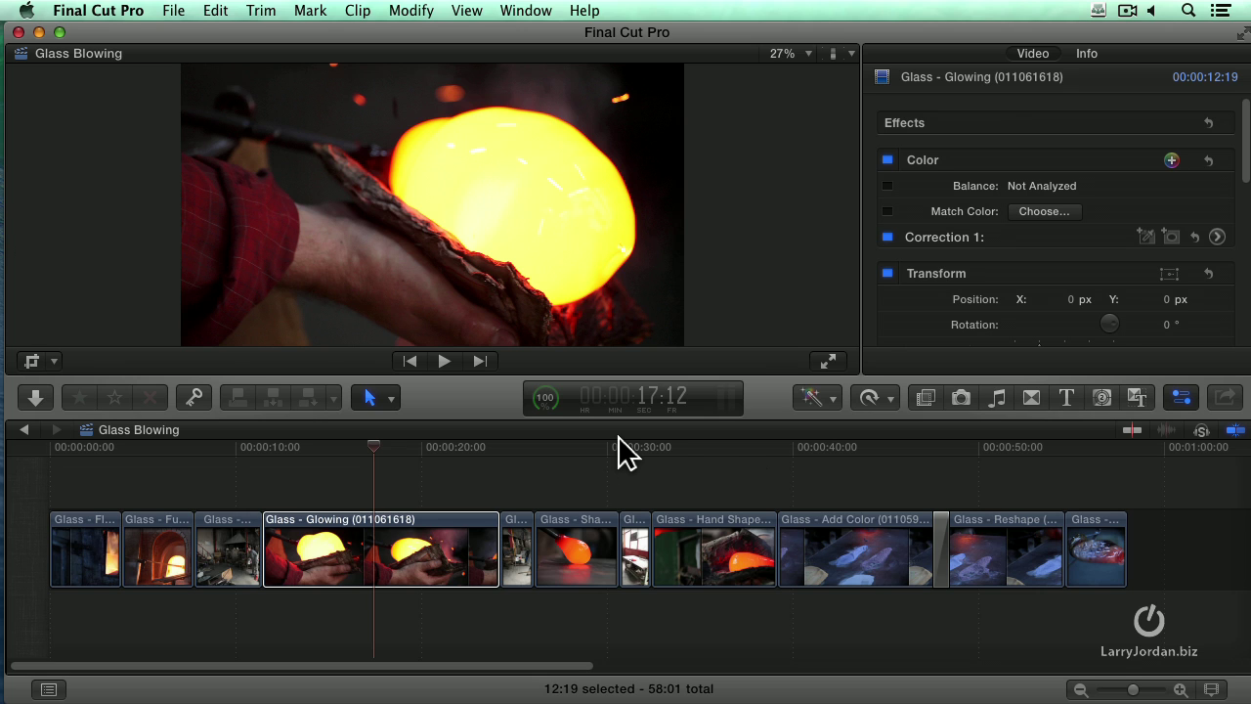
key(super+4)
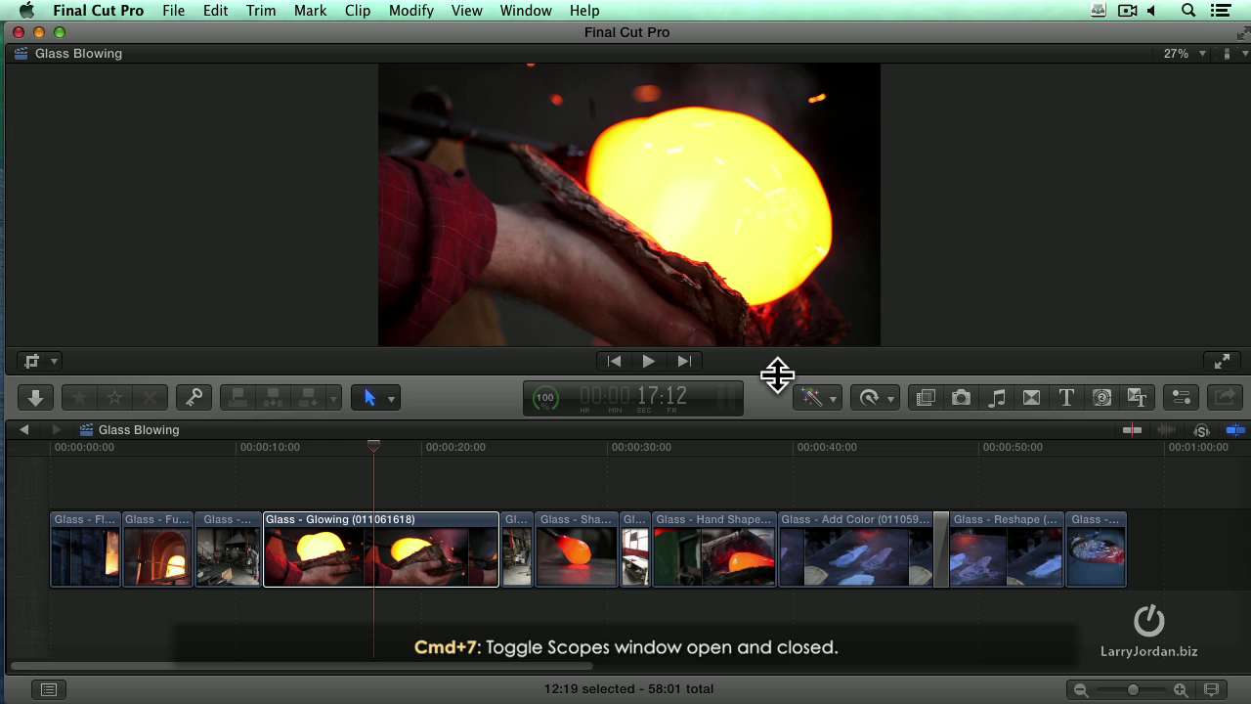
- Make the viewer taller by lowering the viewer/timeline divider
mouse_move(777, 372)
mouse_down()
mouse_move(777, 425)
mouse_move(776, 358)
mouse_move(777, 426)
mouse_up()
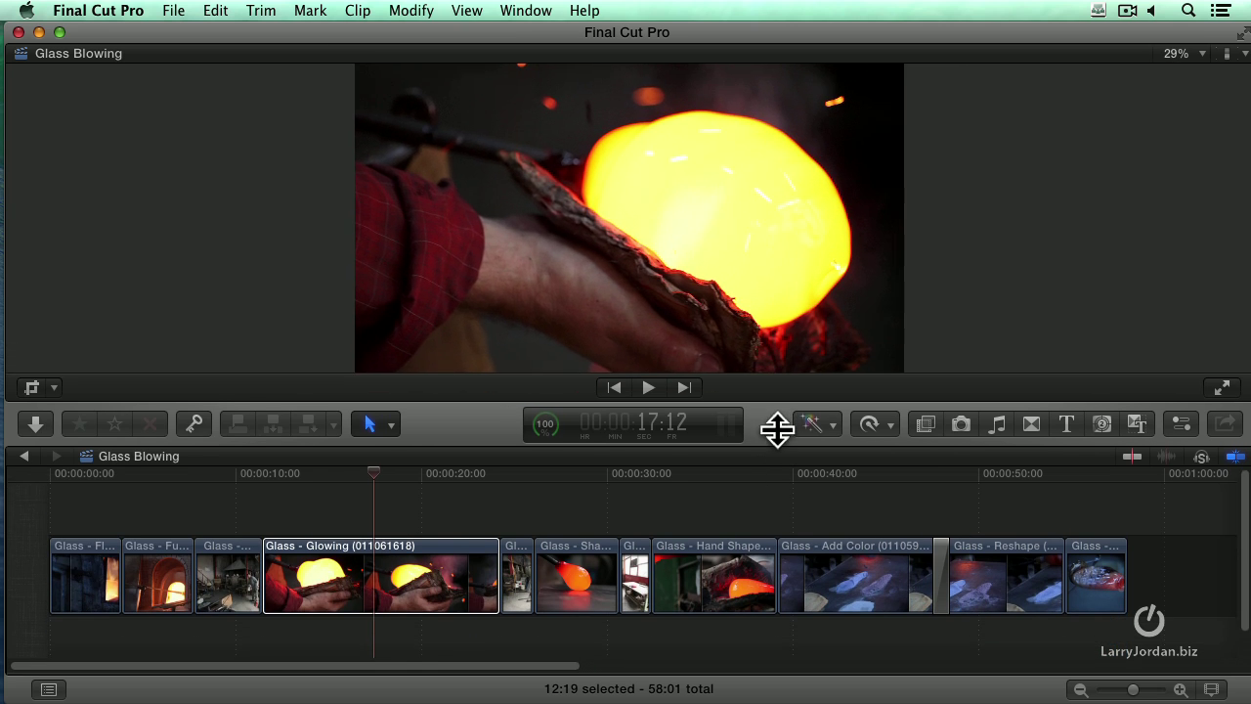
click(528, 11)
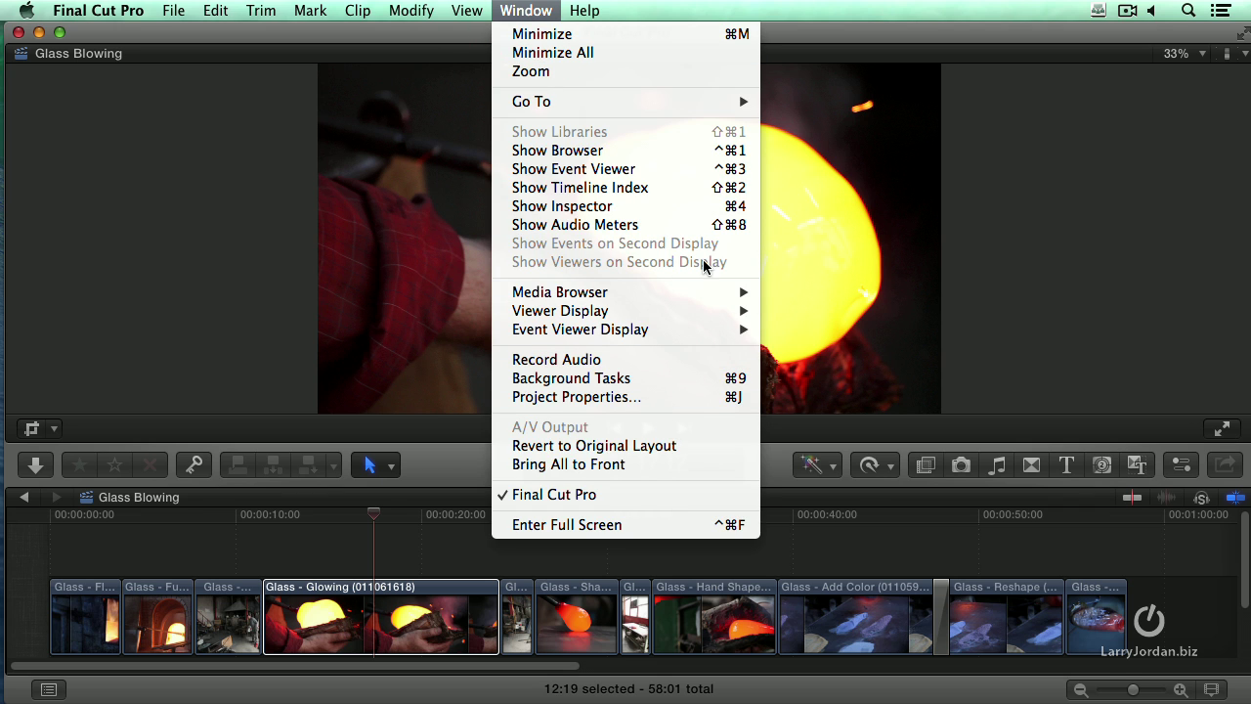
click(273, 247)
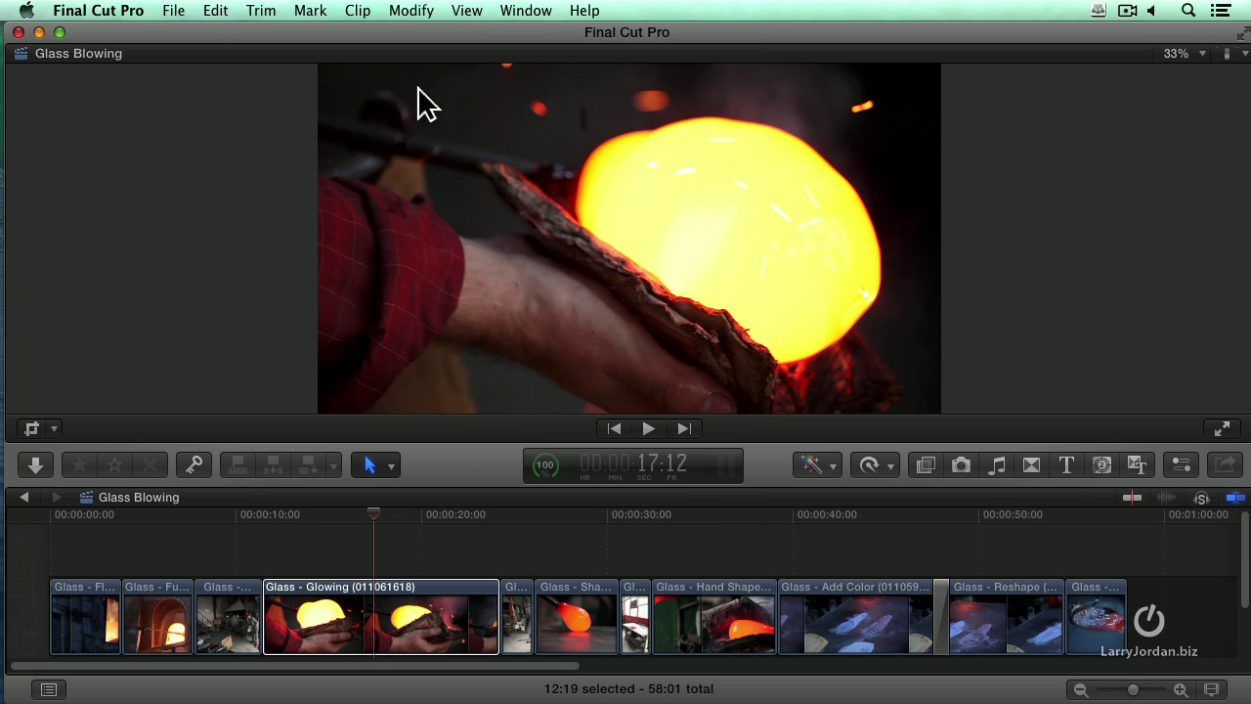
- Show the clip browser and Libraries list again, then deselect the Glass - Glowing clip
click(528, 10)
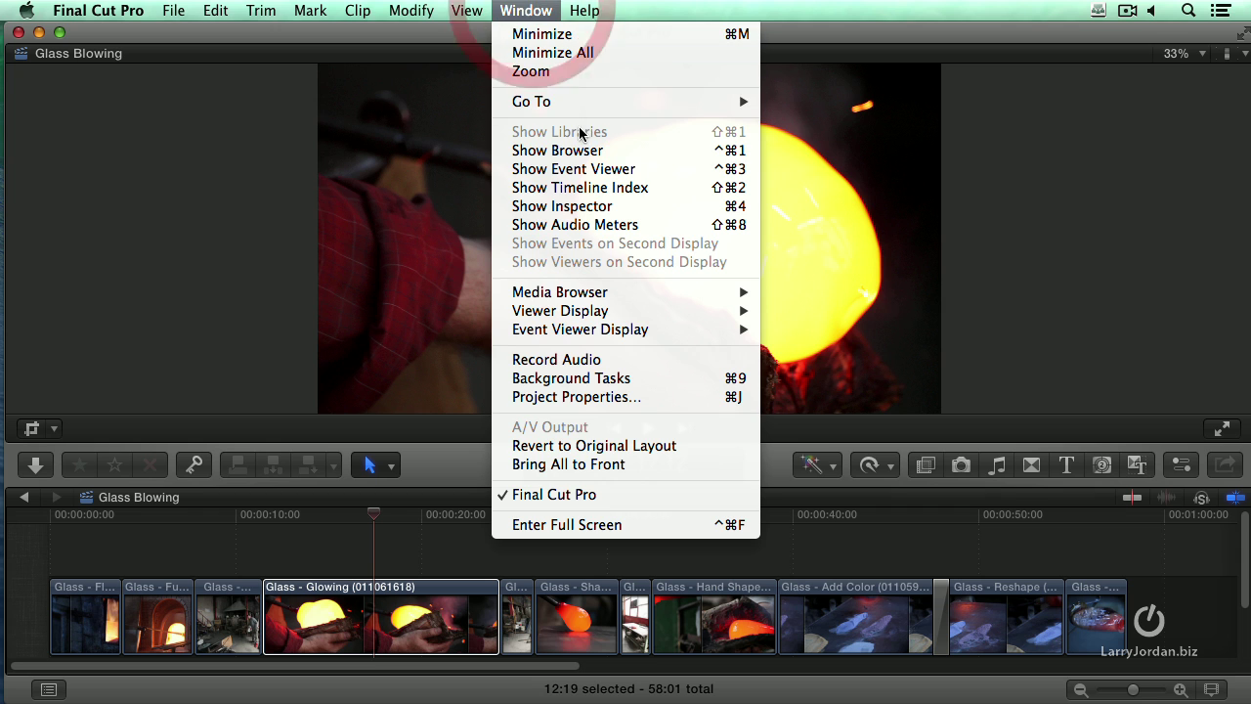
click(586, 150)
click(526, 10)
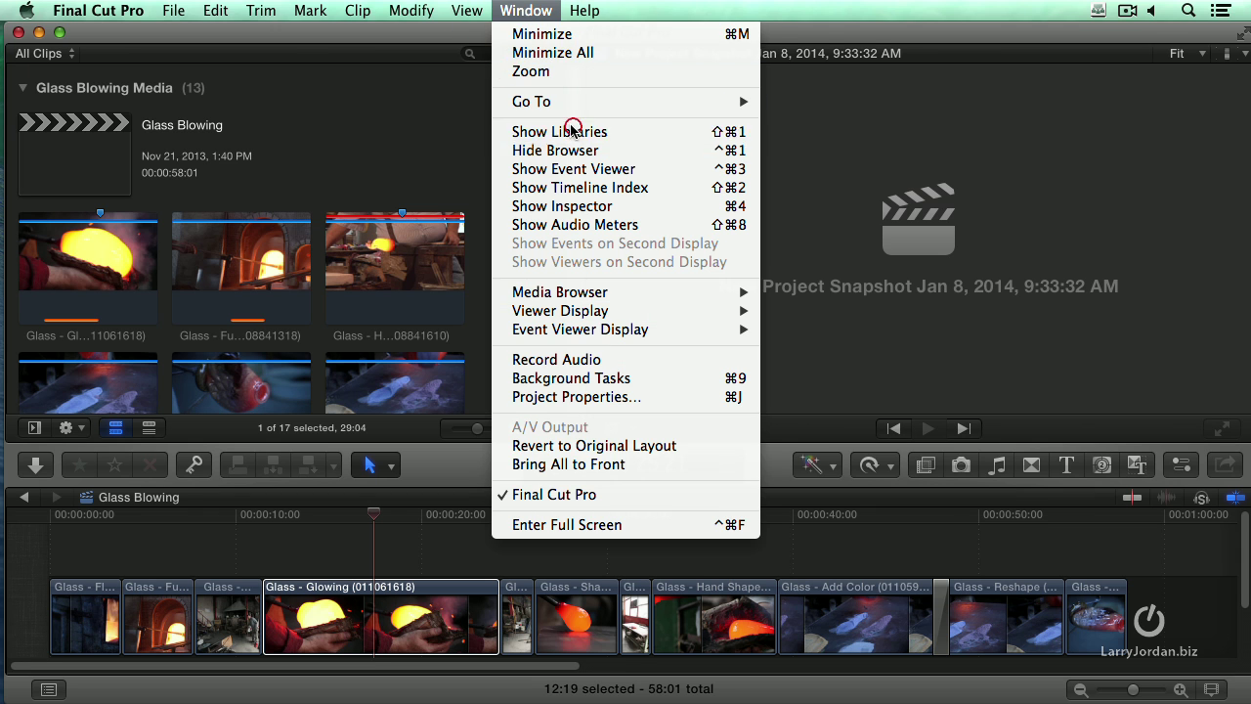
click(577, 131)
click(384, 559)
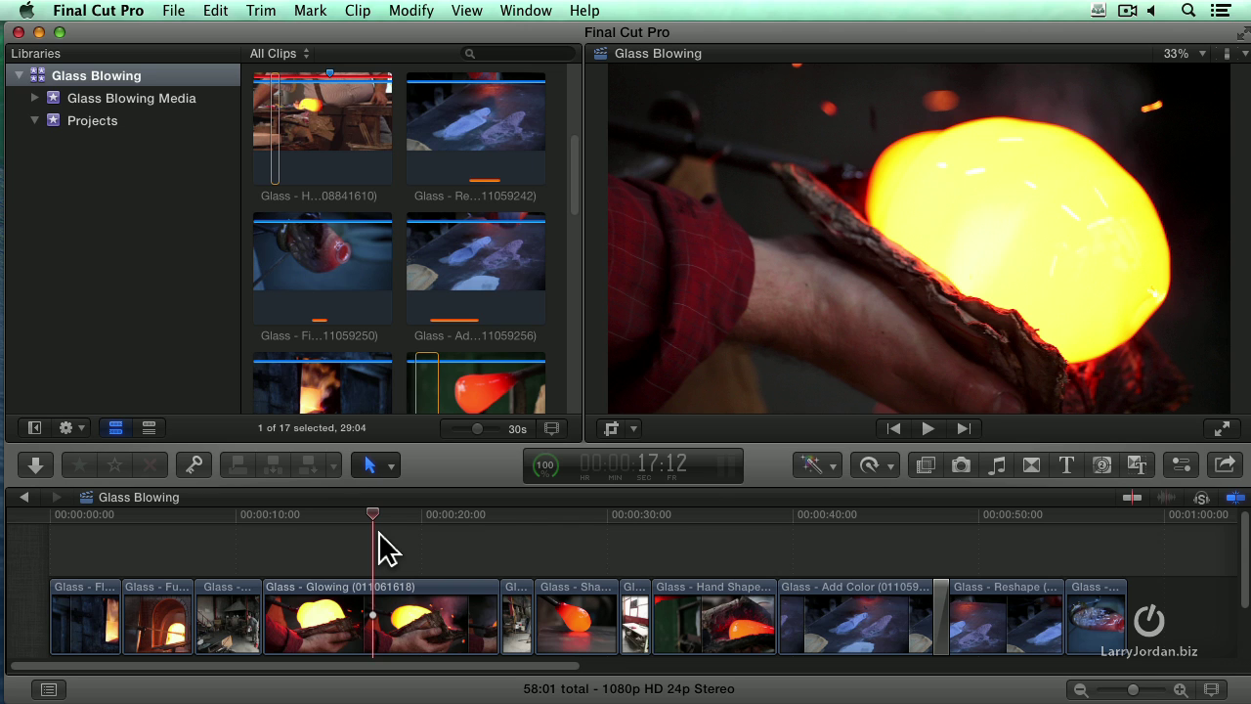
click(1227, 55)
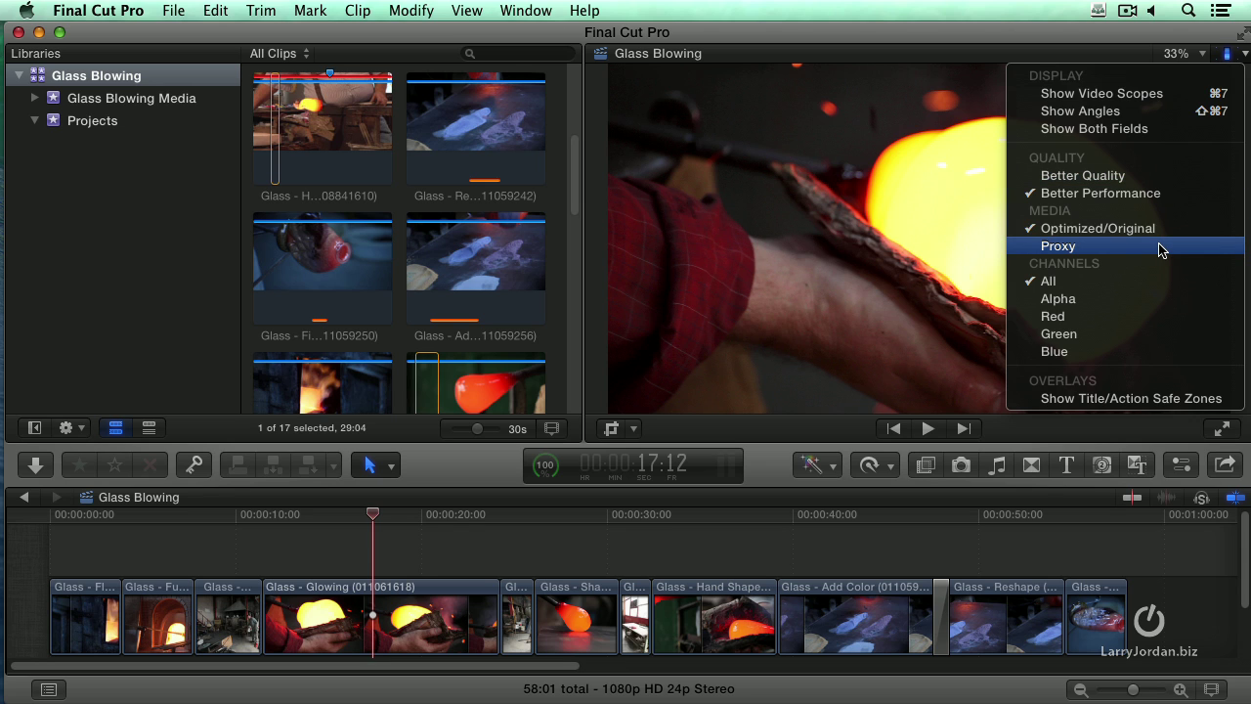
click(1228, 59)
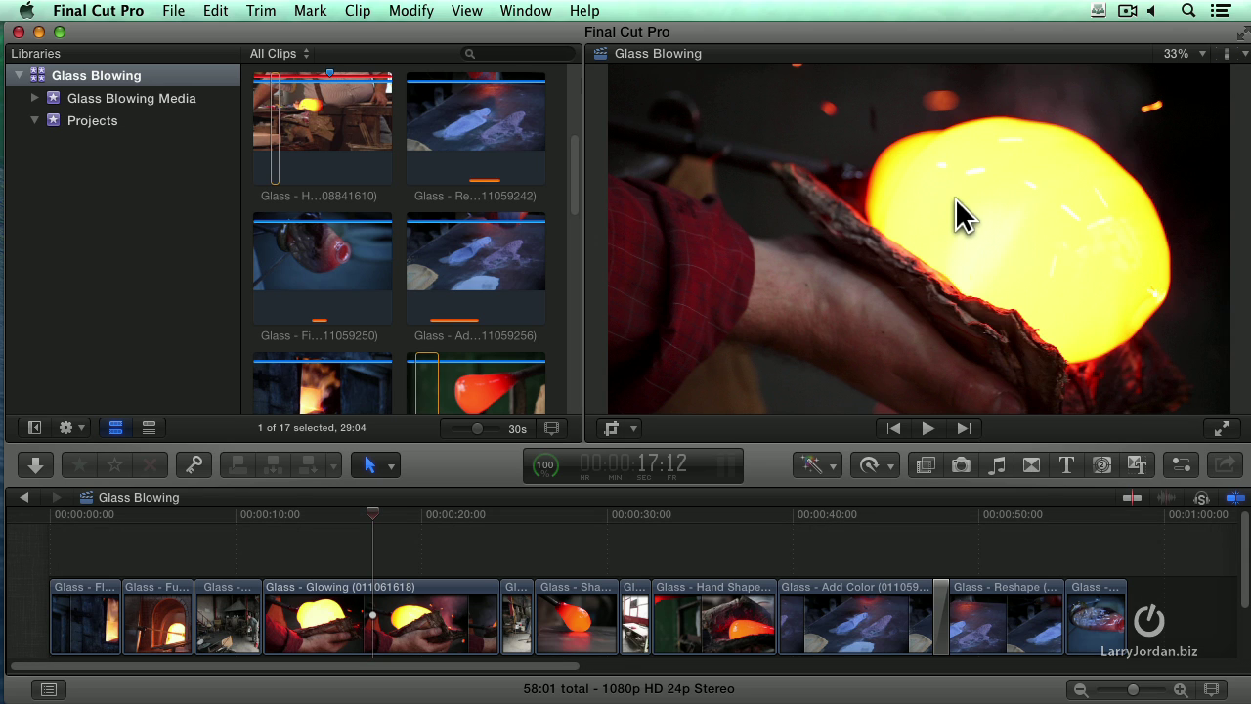